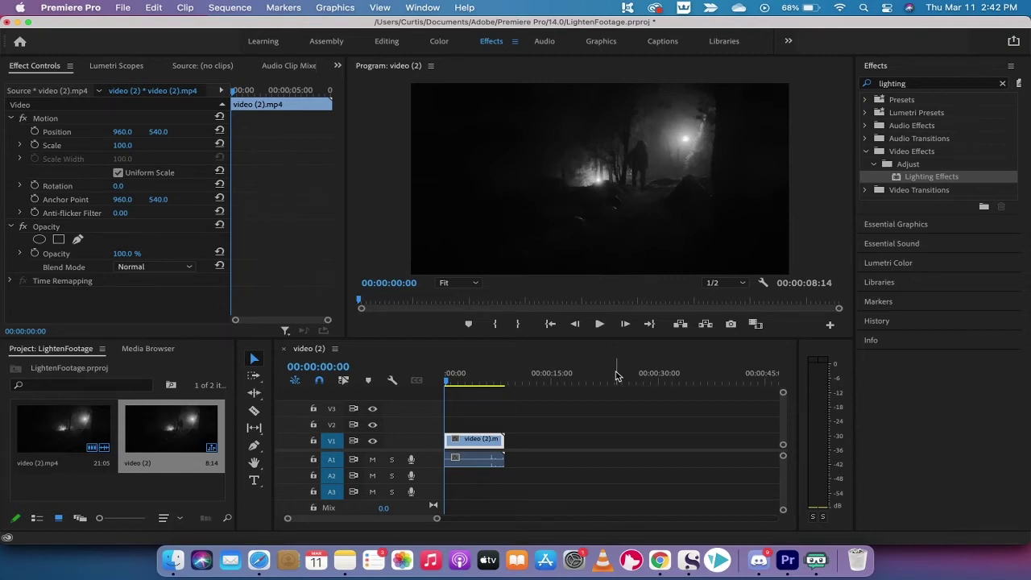
- Clear the Effects search, then scrub the forest clip to about four seconds and back to the start
click(1003, 83)
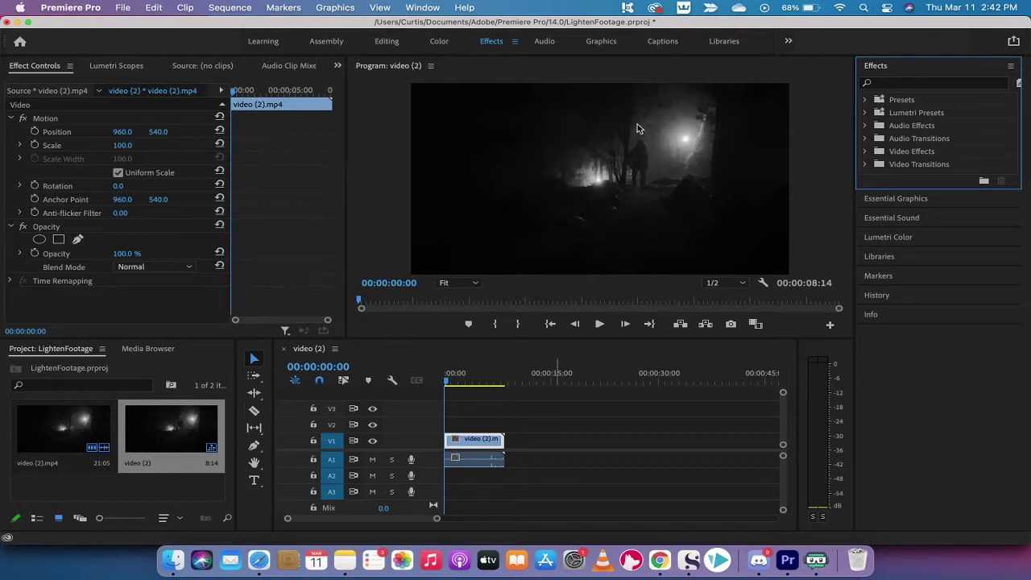
click(447, 384)
drag(447, 384, 478, 383)
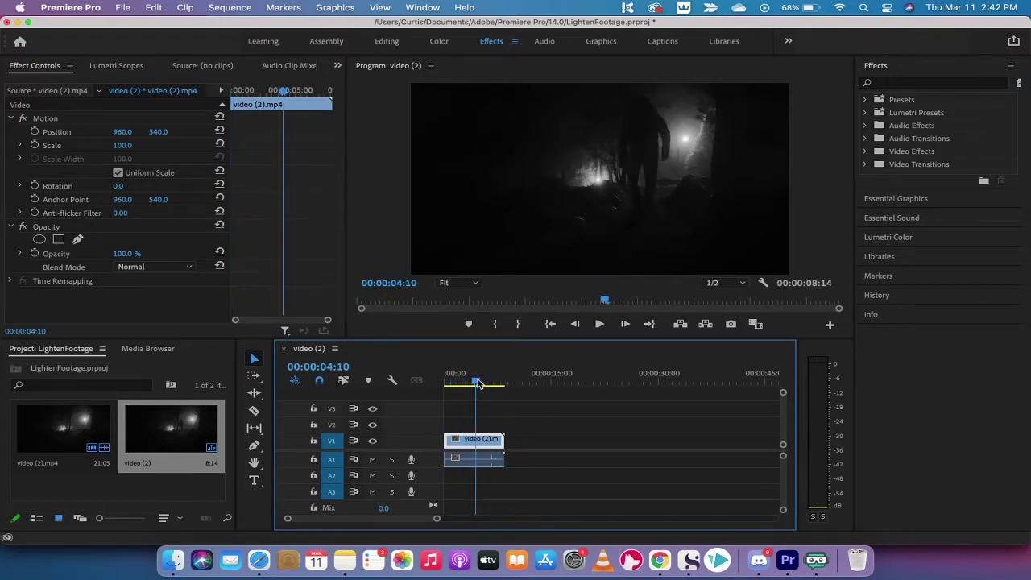
drag(478, 383, 420, 382)
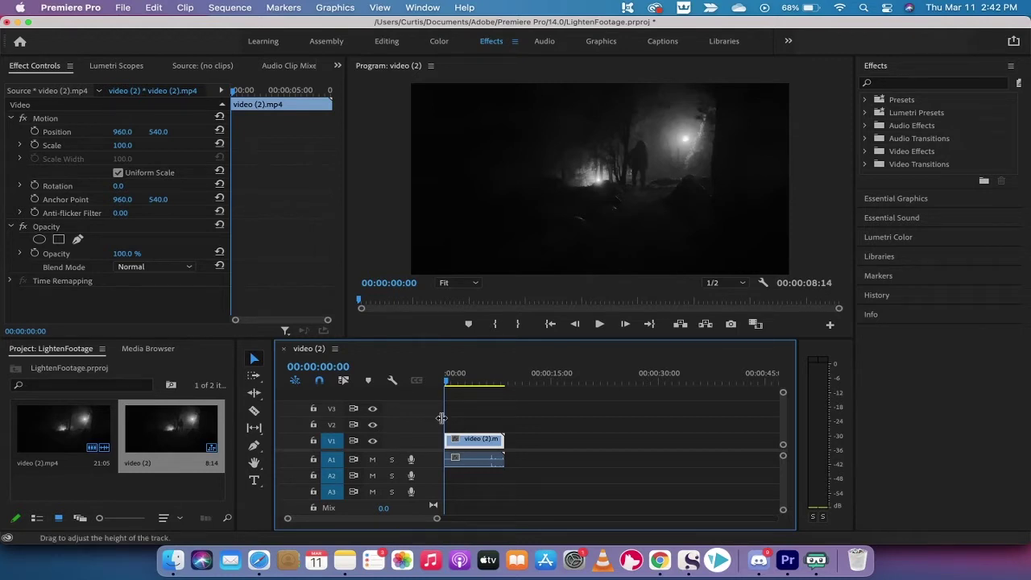
click(72, 5)
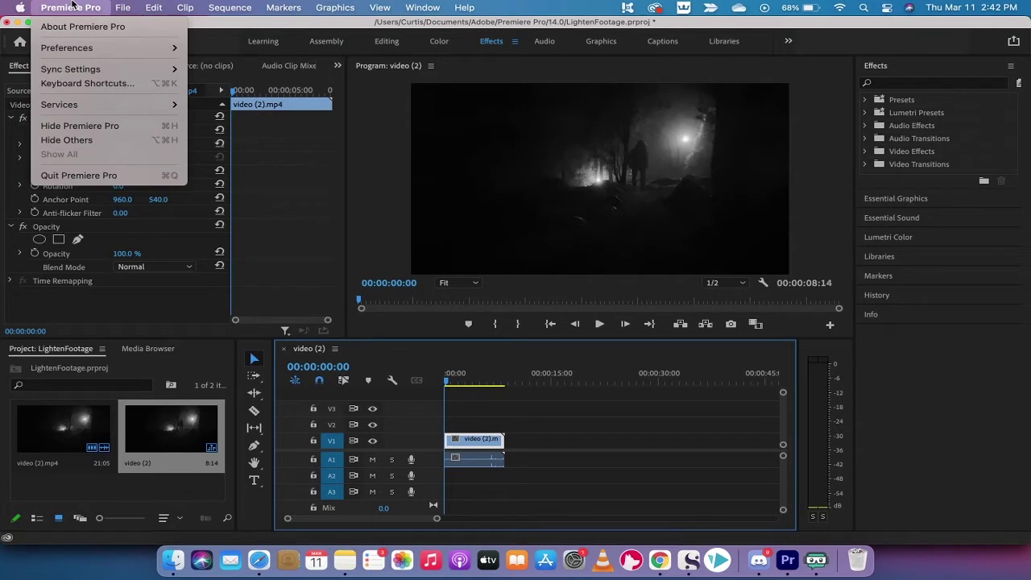
click(72, 5)
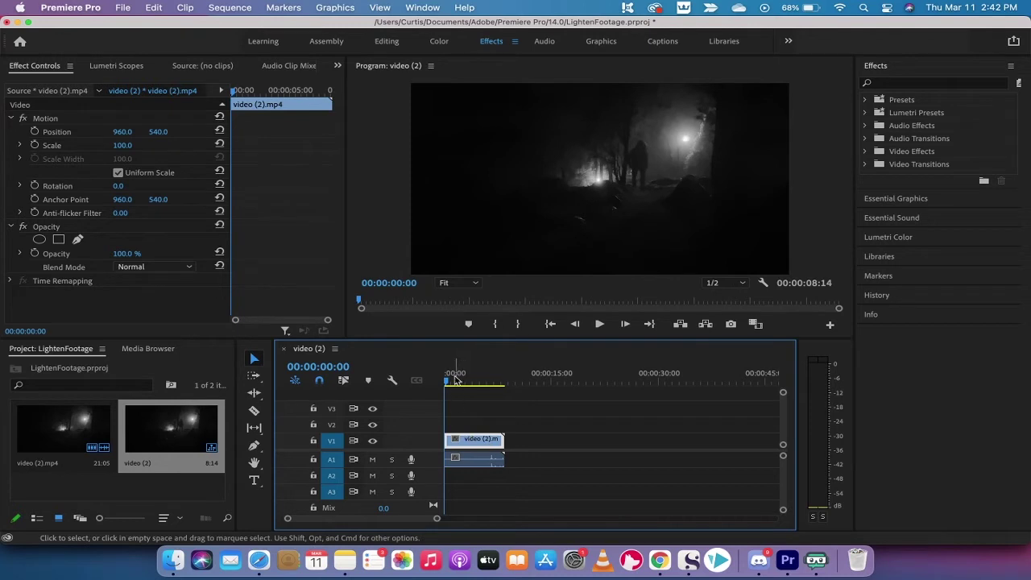
drag(455, 378, 446, 379)
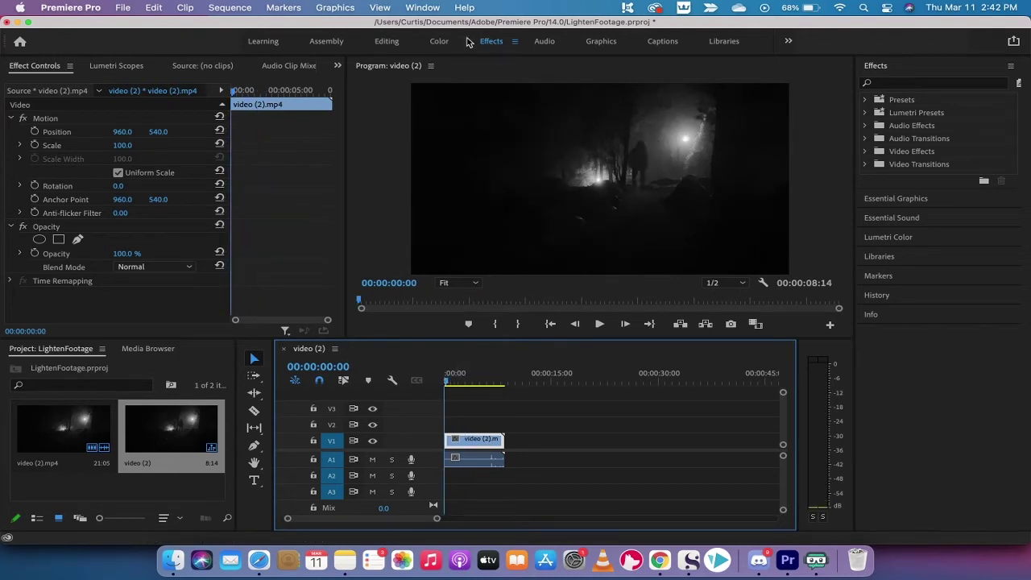
click(386, 41)
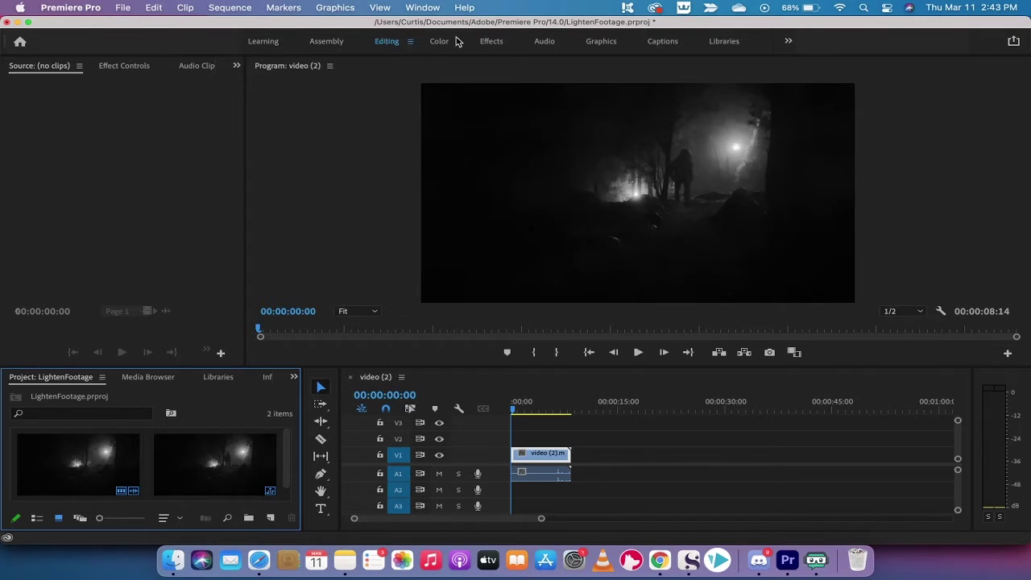
click(492, 42)
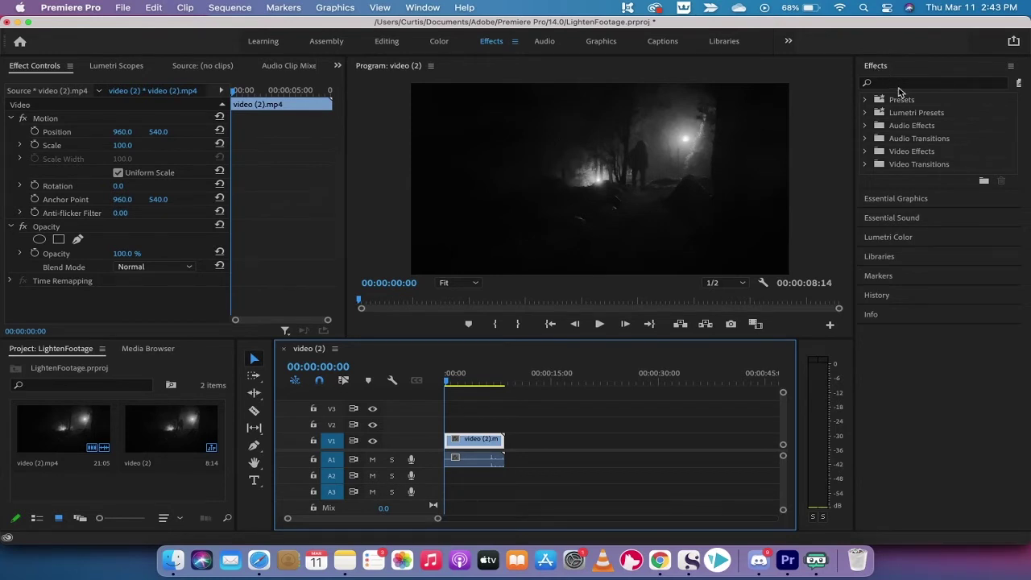
- Search effects for 'light' and apply Lighting Effects to the forest clip on the timeline
click(894, 92)
click(900, 87)
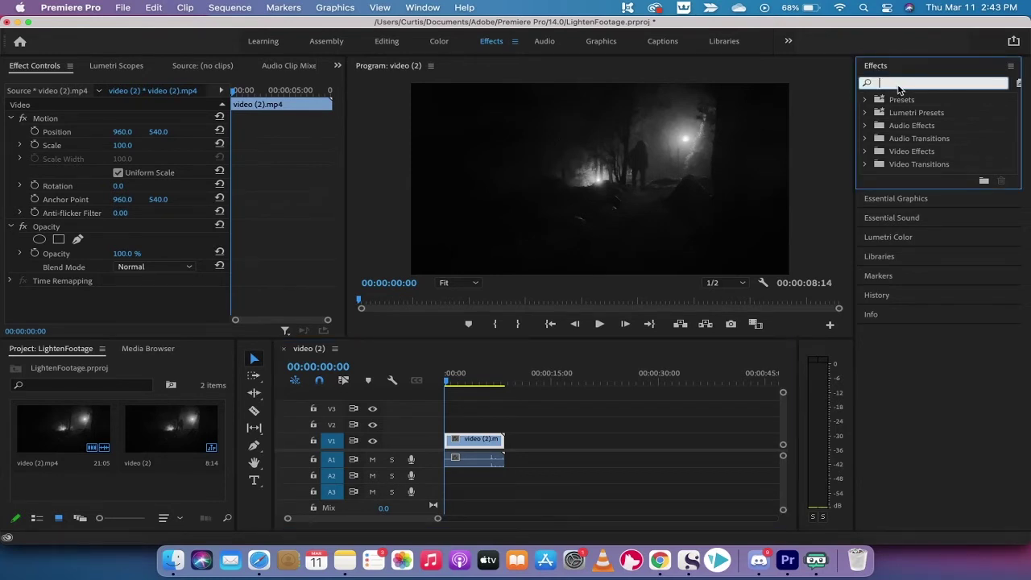
text(ligh)
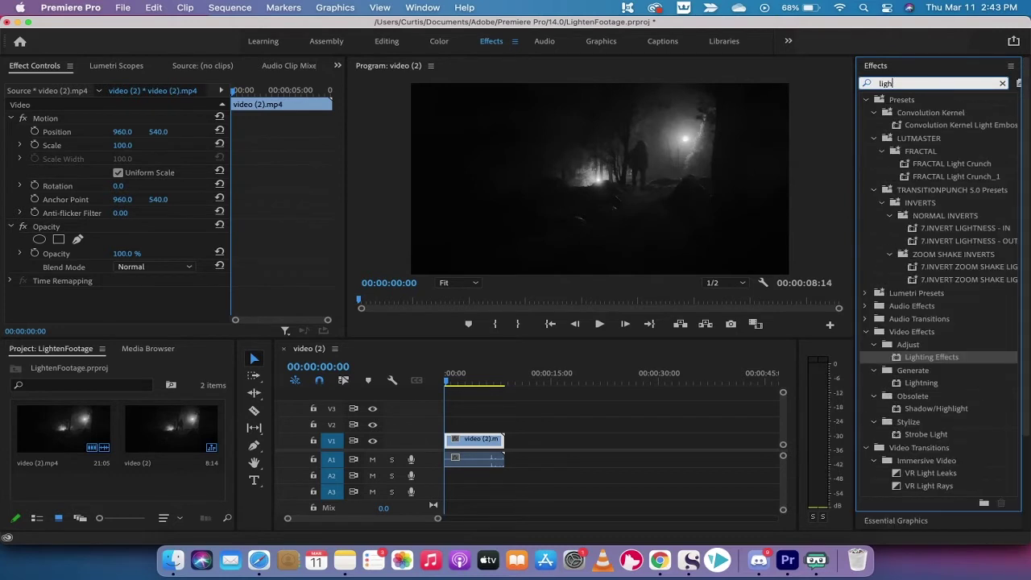
text(t)
click(902, 342)
click(903, 346)
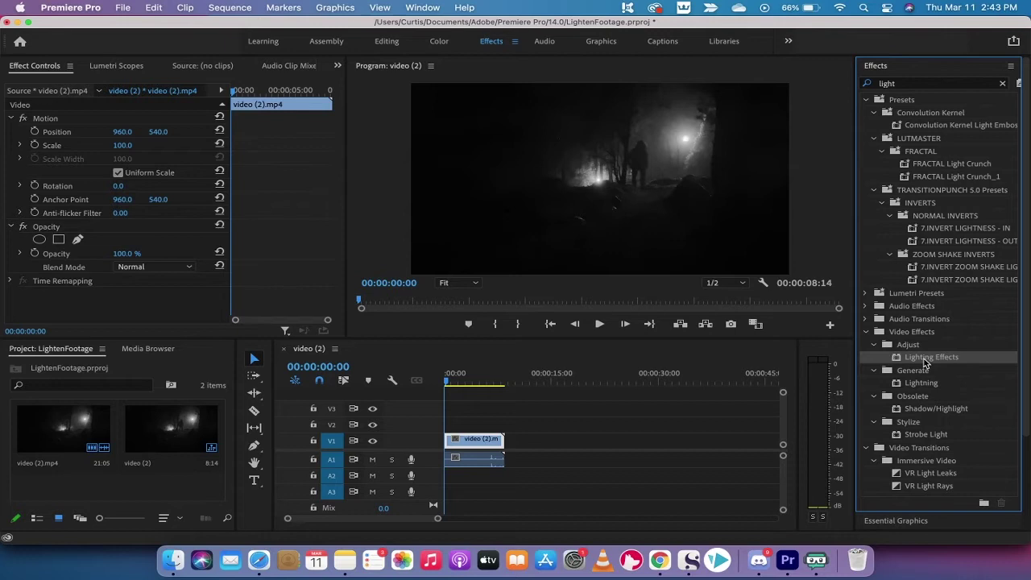
drag(925, 363, 467, 441)
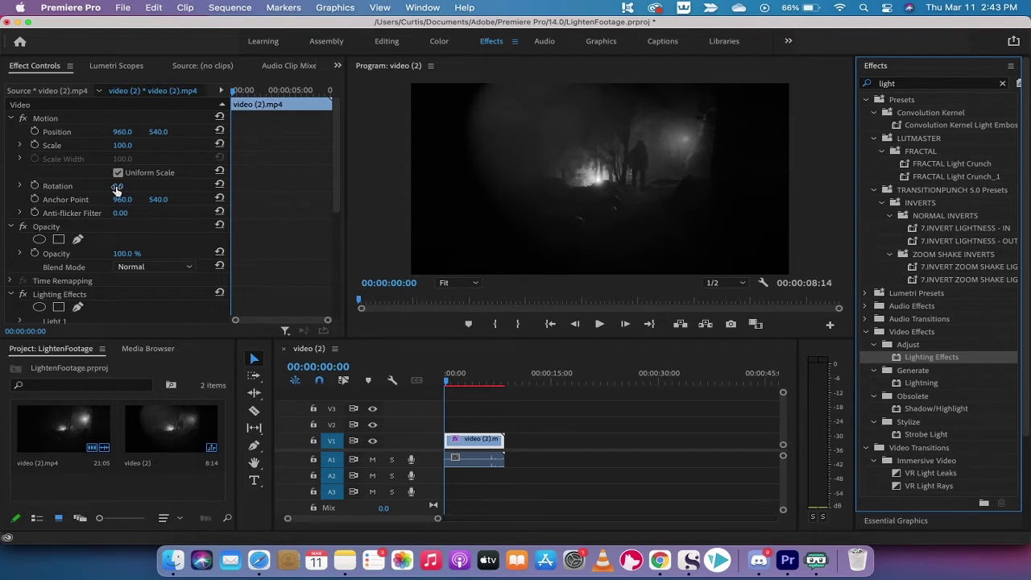
- Expand Lighting Effects and its Light 1 settings in Effect Controls
scroll(119, 192, down, 3)
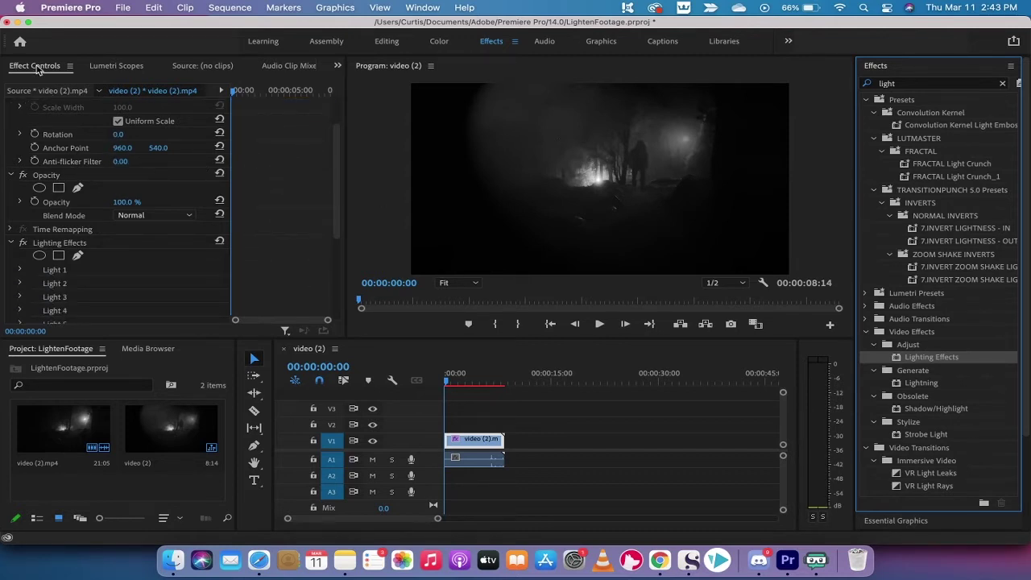
click(67, 245)
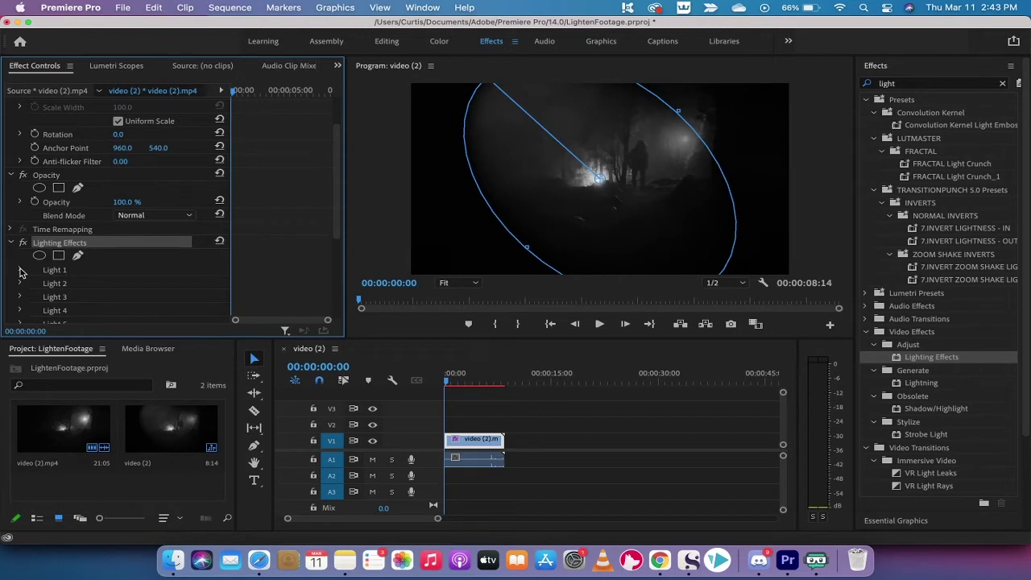
click(22, 273)
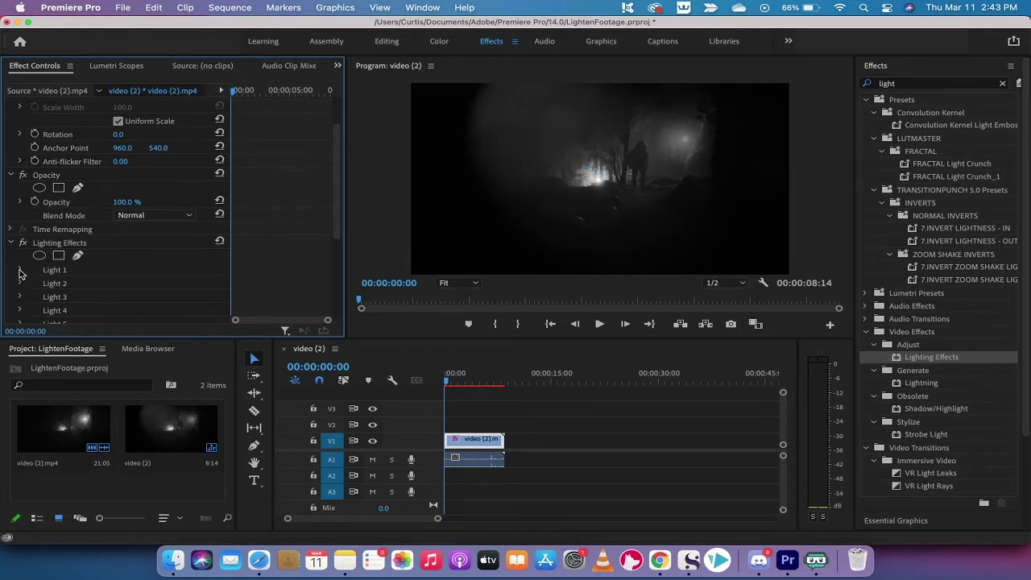
click(21, 271)
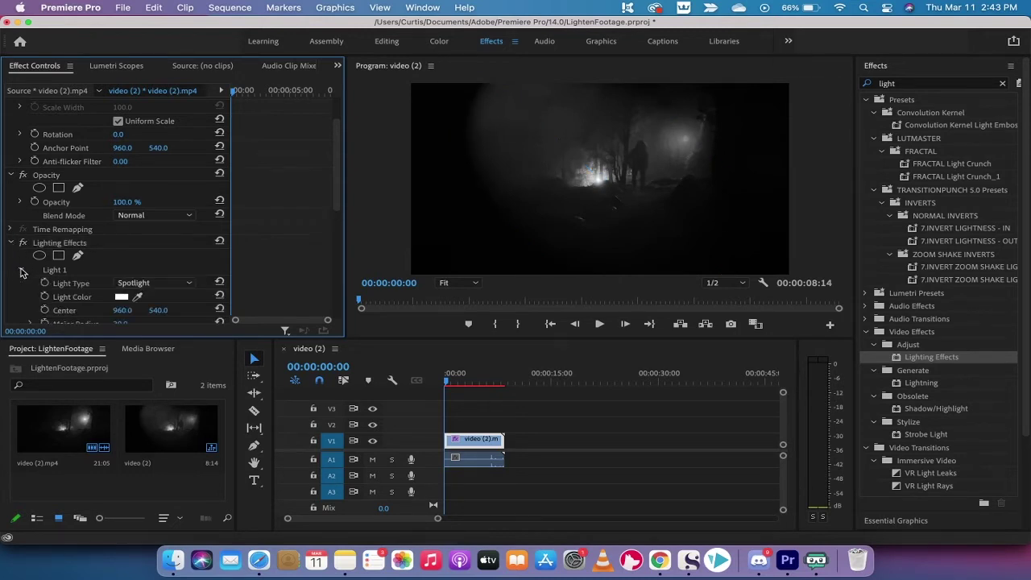
scroll(51, 273, down, 2)
scroll(56, 258, down, 2)
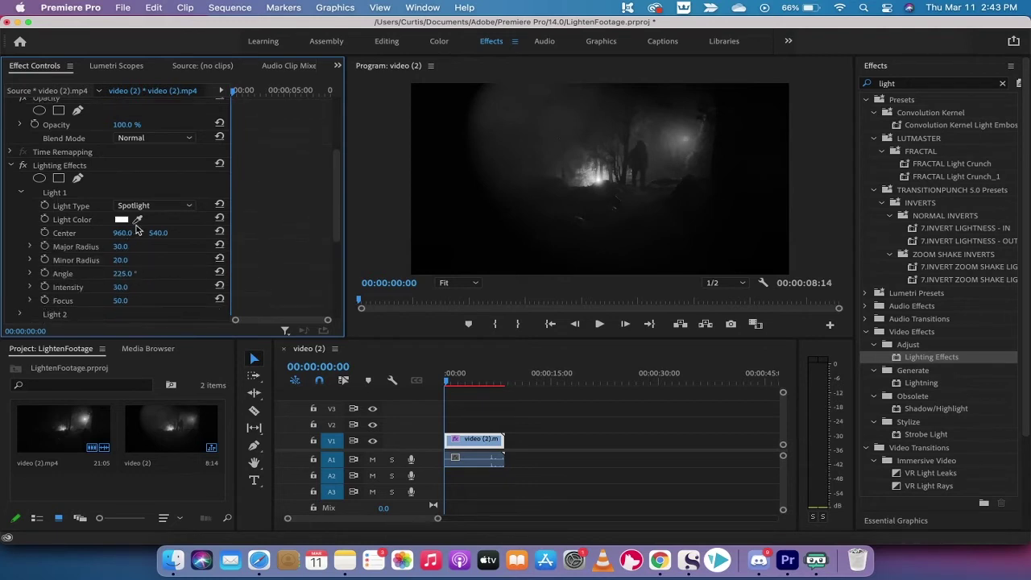
- Set Light 1's type to Directional and toggle the effect off and on to compare
click(161, 206)
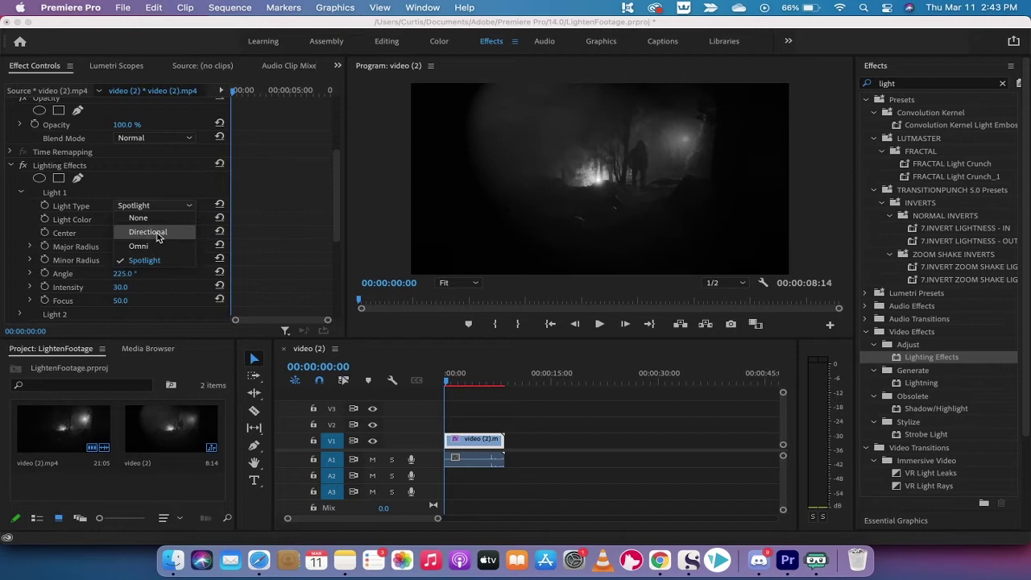
click(156, 233)
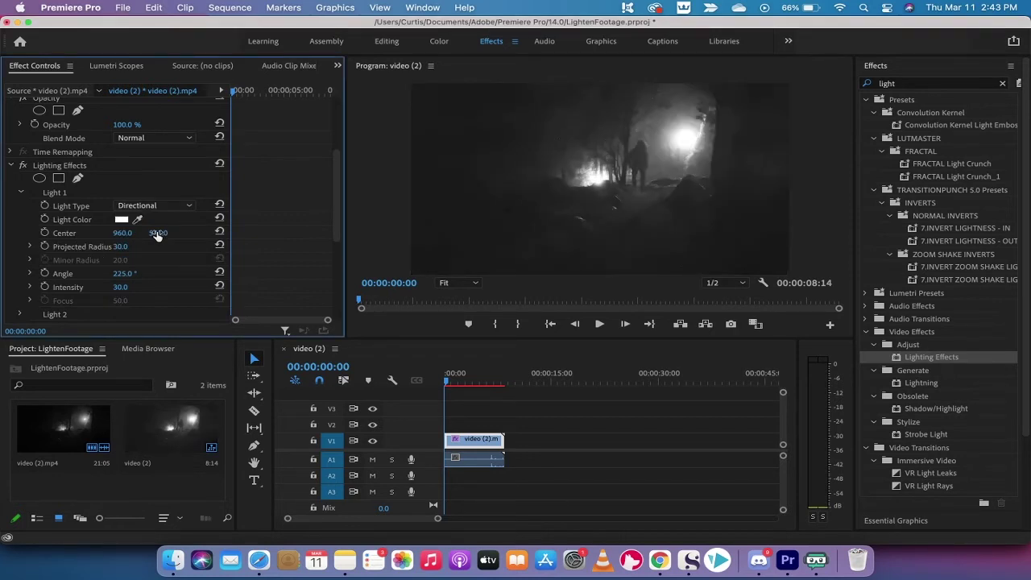
click(22, 165)
click(22, 165)
- Raise Light 1 intensity to 70 and toggle Lighting Effects for a before/after check
drag(114, 288, 119, 291)
text(9)
text(30)
key(Return)
drag(119, 287, 153, 287)
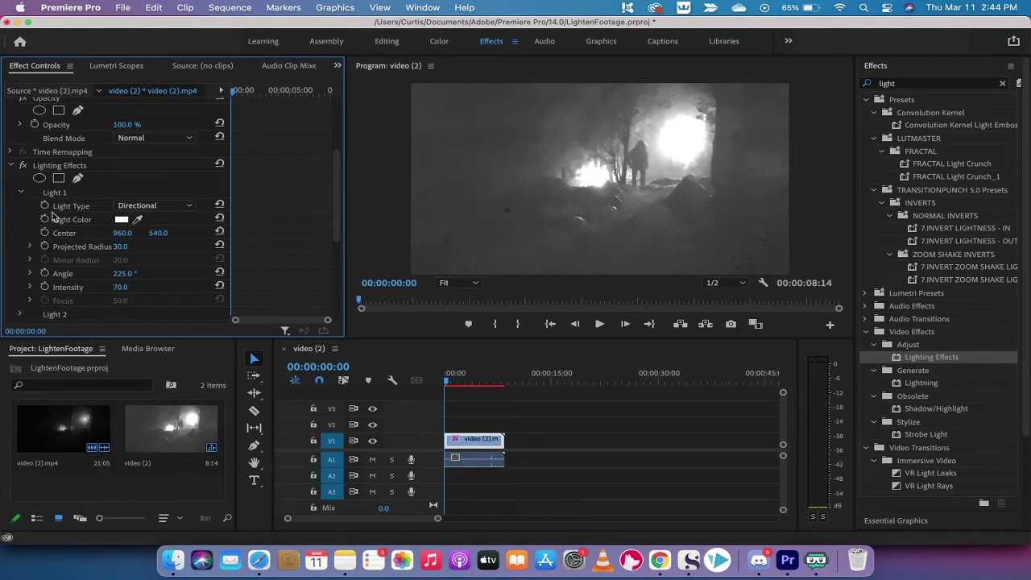
click(24, 166)
click(23, 167)
- Change Light 1's colour to blue, then darken it to navy 002953
click(121, 221)
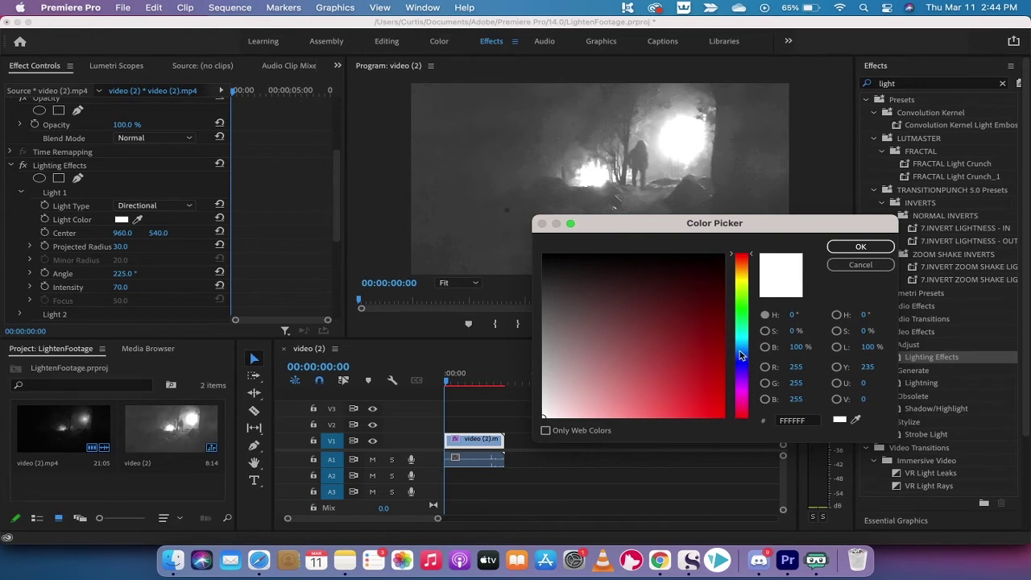
mouse_move(742, 357)
mouse_down()
mouse_move(729, 397)
mouse_move(723, 389)
mouse_up()
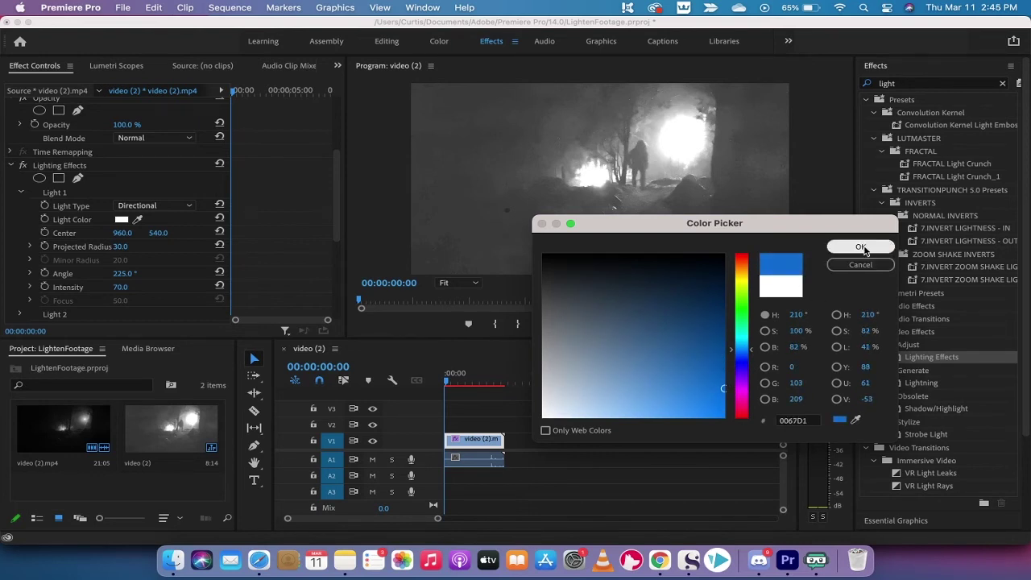
click(864, 251)
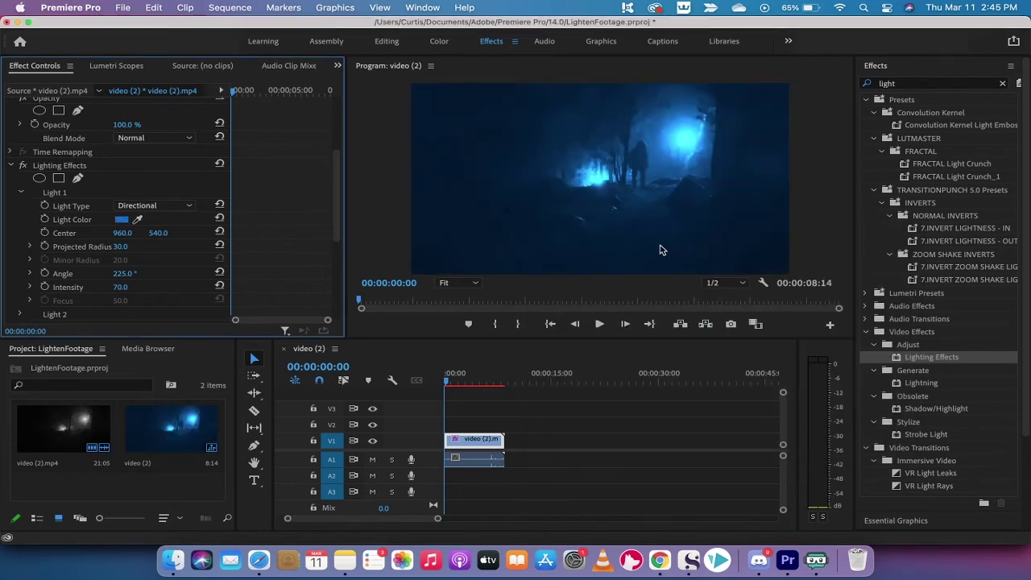
click(119, 220)
drag(704, 299, 750, 306)
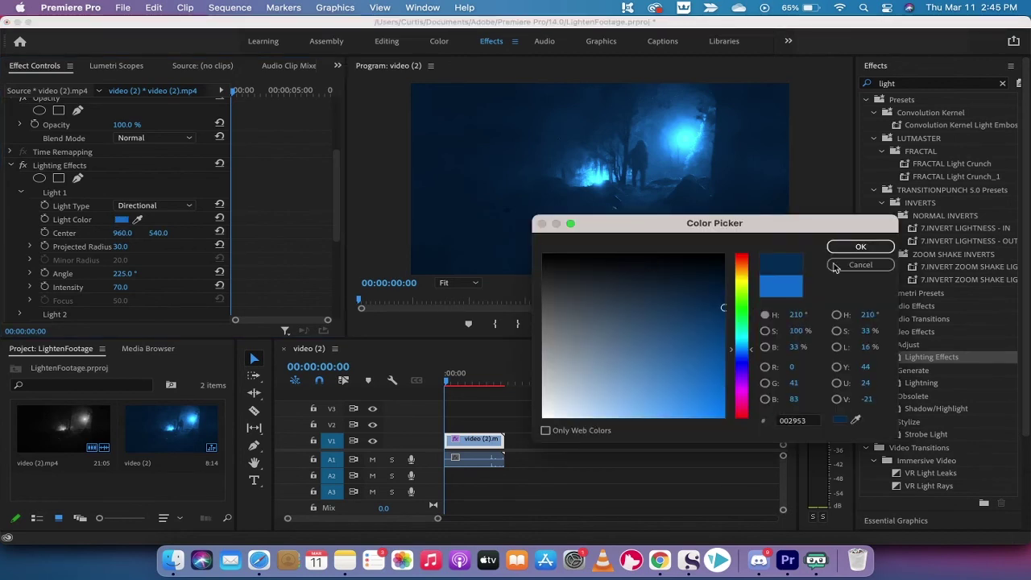
click(861, 248)
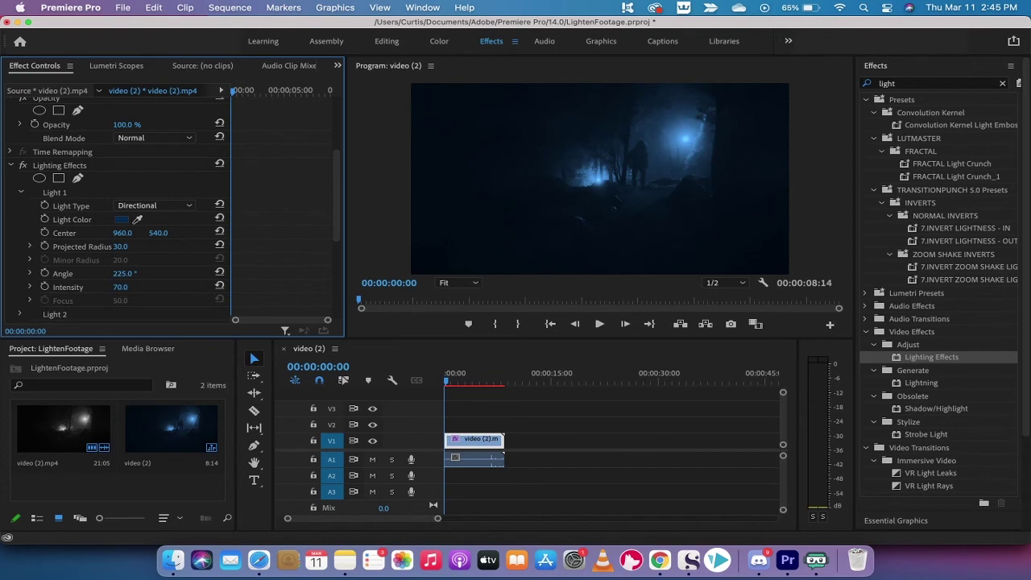
- Raise Light 1 intensity to 100, preview around two seconds, and toggle the effect to compare
drag(119, 287, 133, 287)
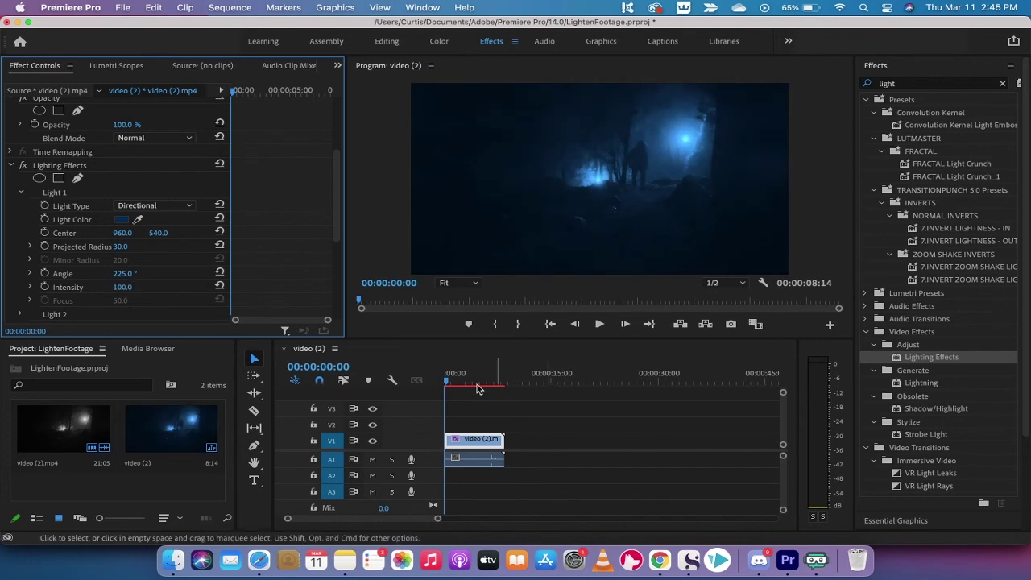
drag(452, 385, 469, 385)
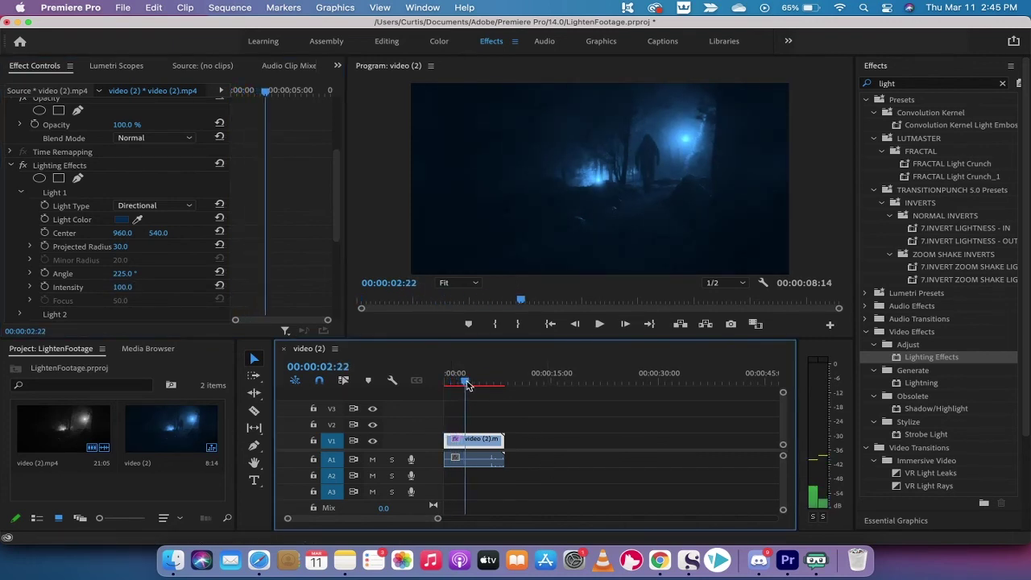
click(23, 166)
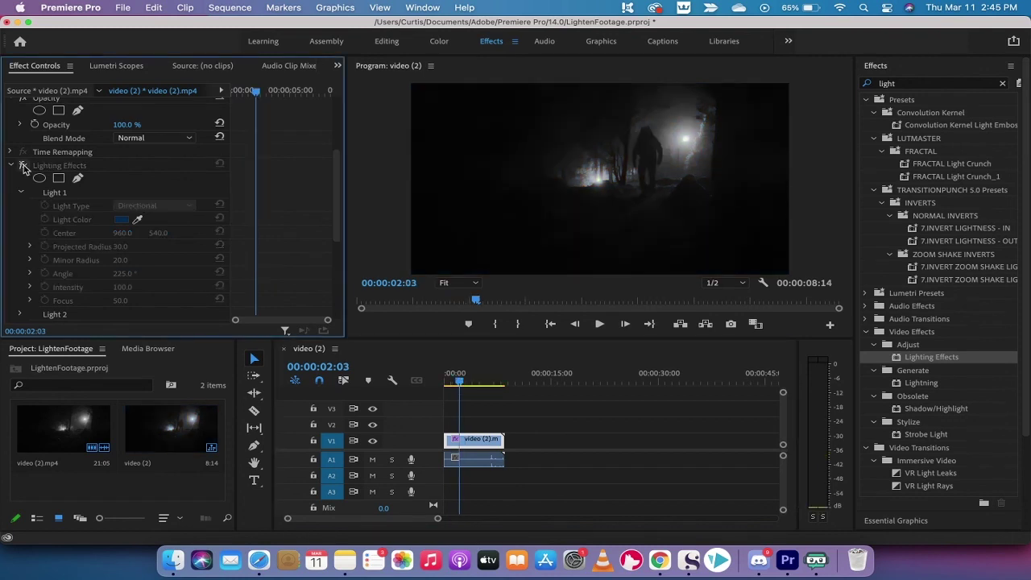
click(23, 166)
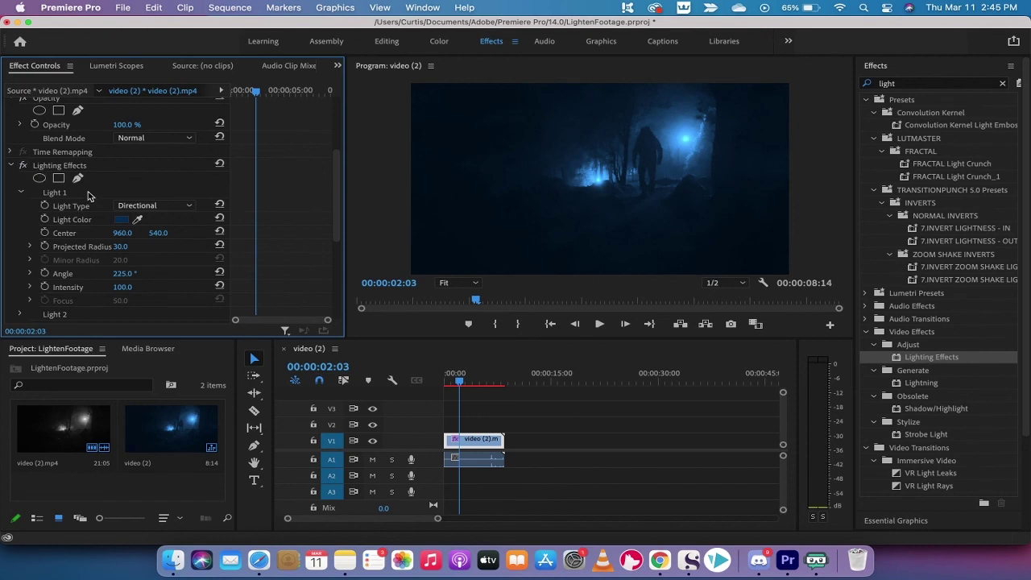
- Reset Light 1's colour to white FFFFFF
click(123, 220)
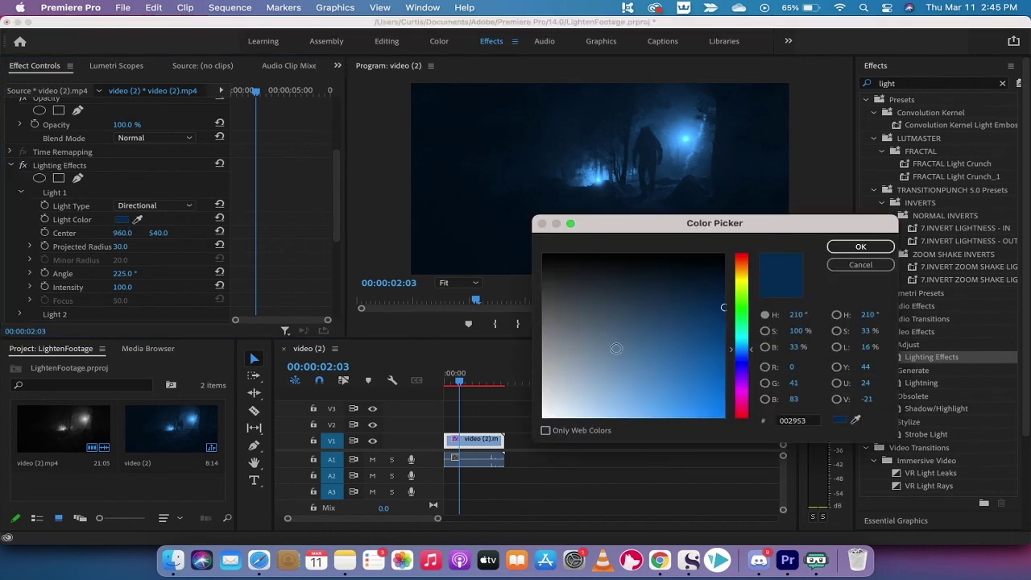
drag(640, 351, 499, 439)
click(859, 247)
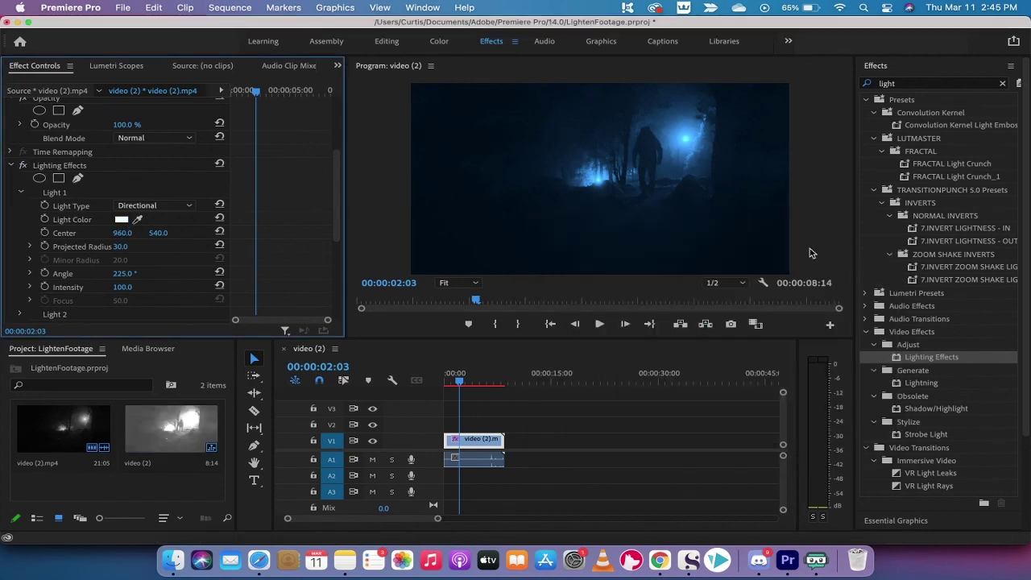